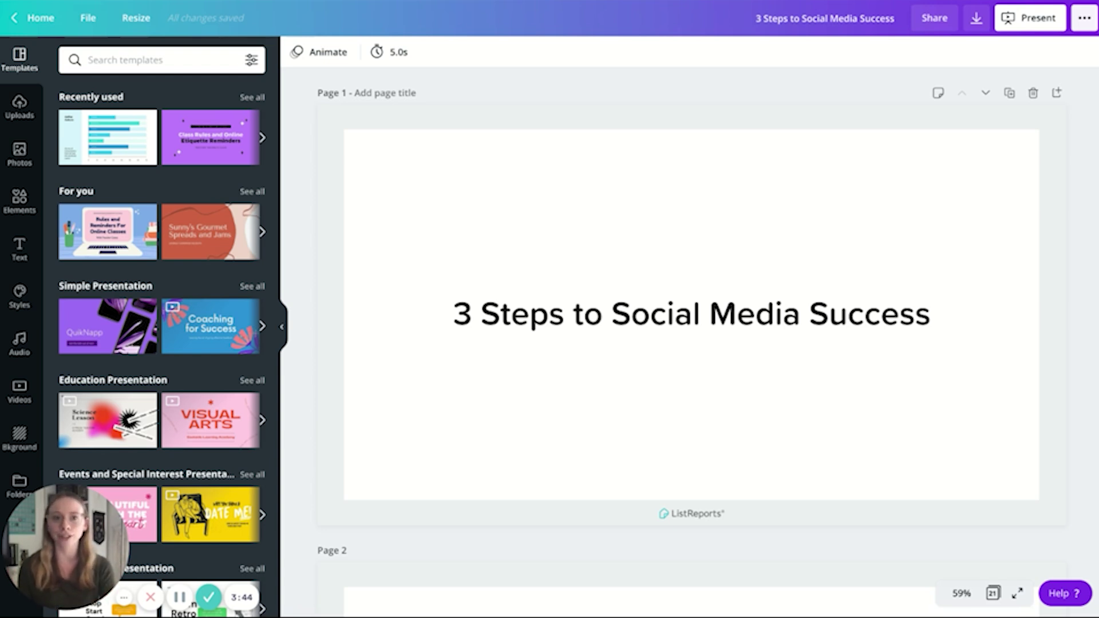
Step: Review the presentation types under Present and keep Standard selected
click(1030, 18)
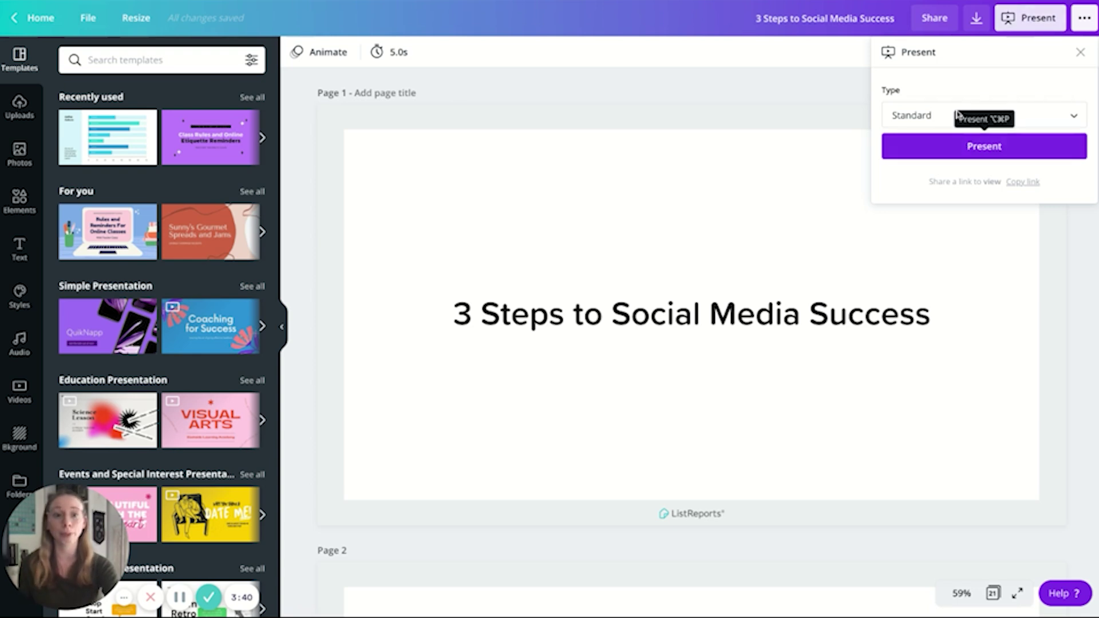
click(938, 114)
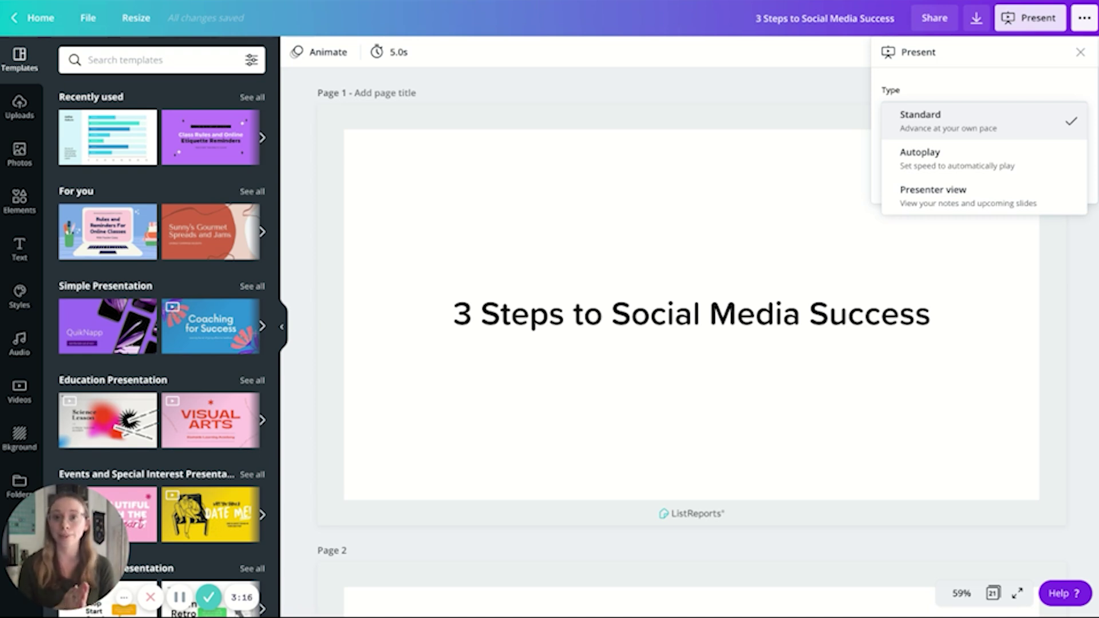
key(Escape)
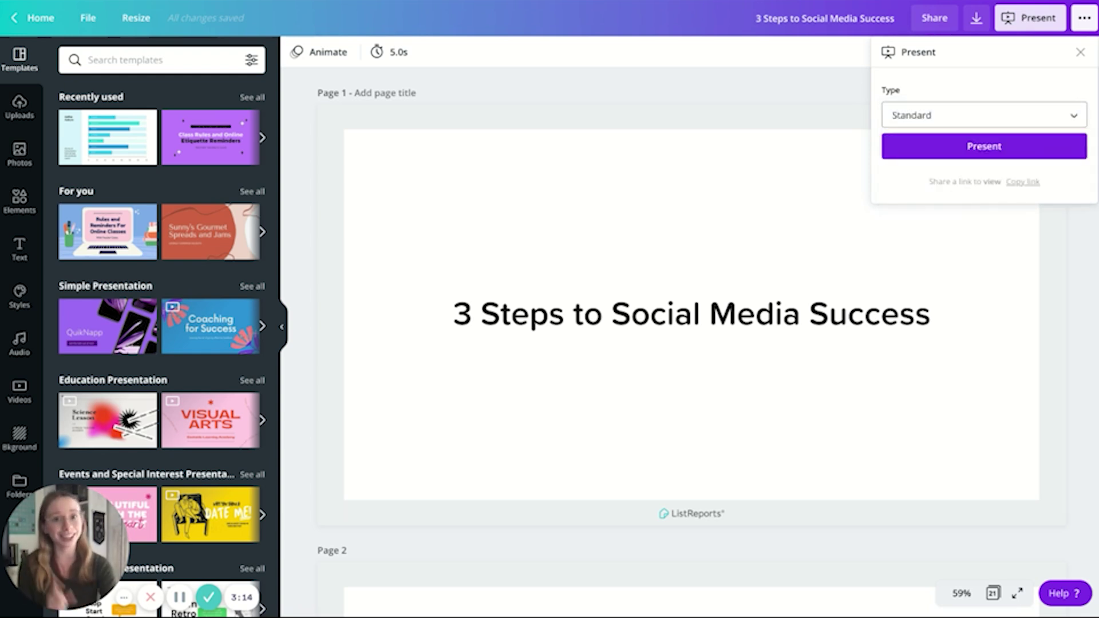
Step: Present full screen, stepping back and forth to settle on slide 2 of 21, Social Media Overview
click(942, 148)
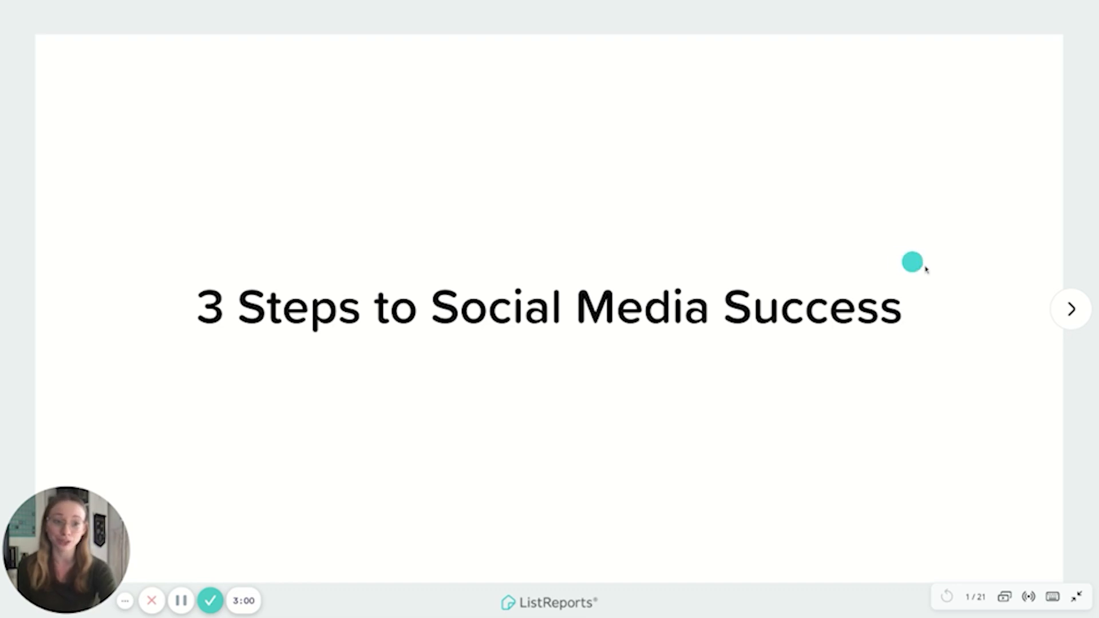
click(1068, 308)
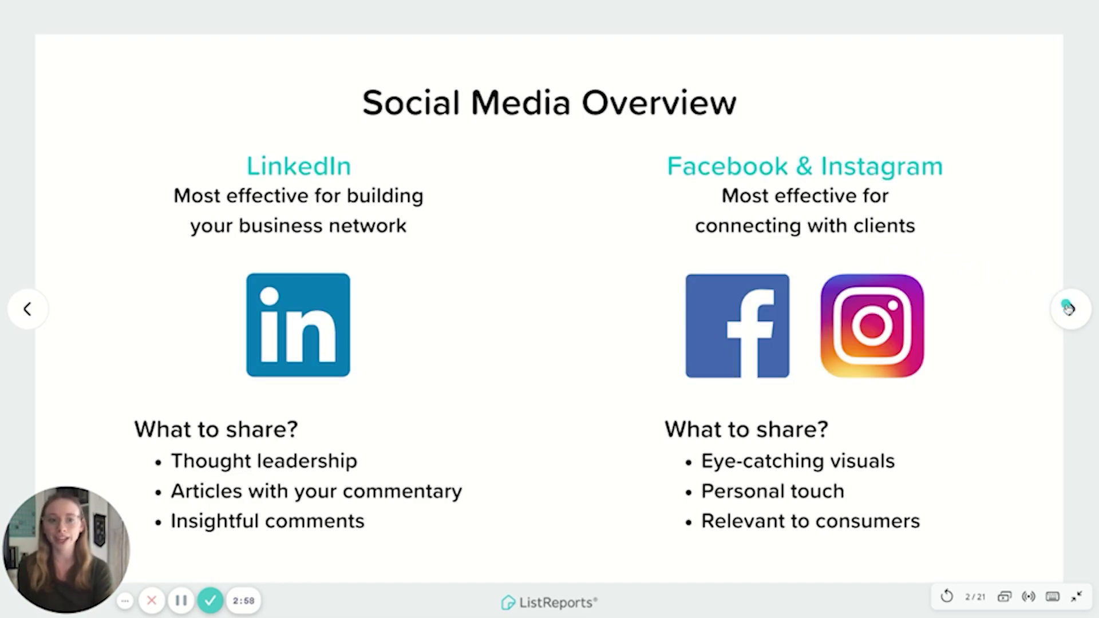
key(Left)
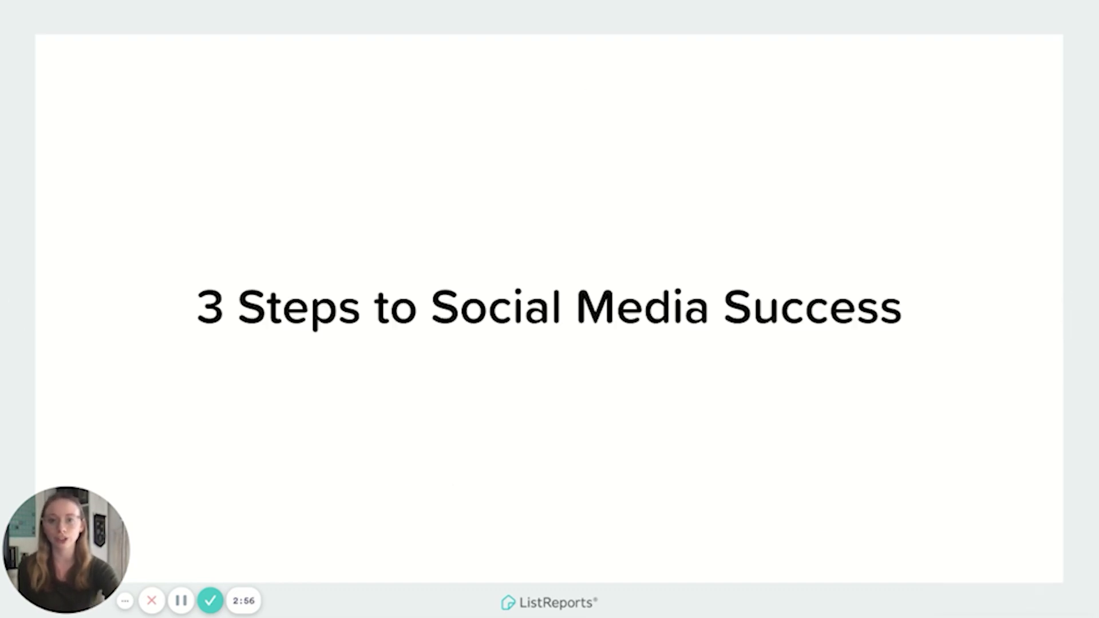
key(Right)
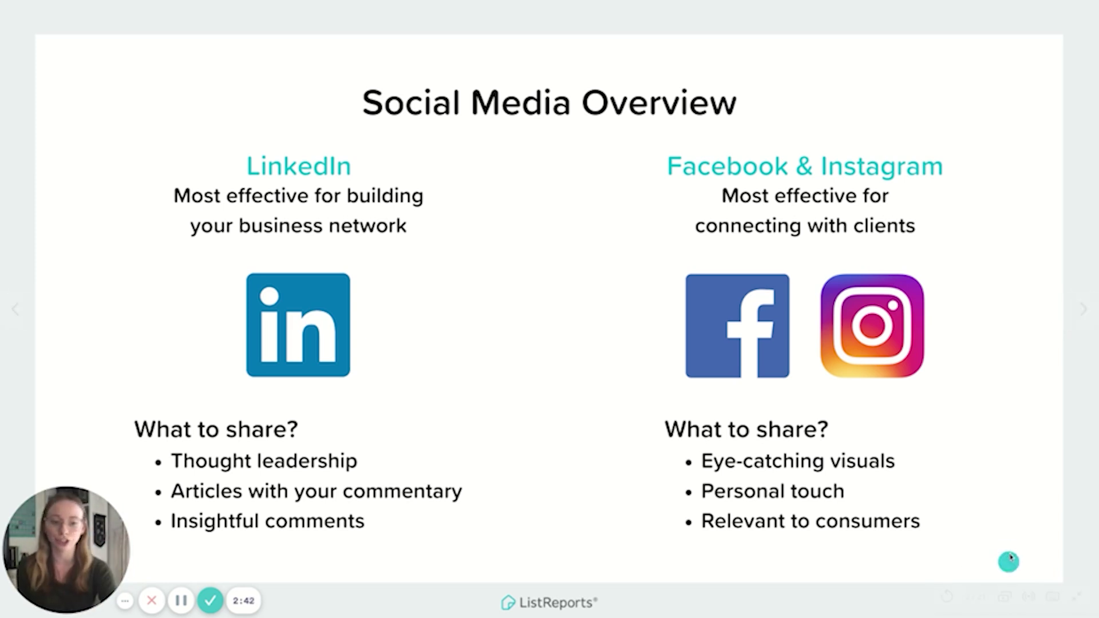
mouse_move(1006, 593)
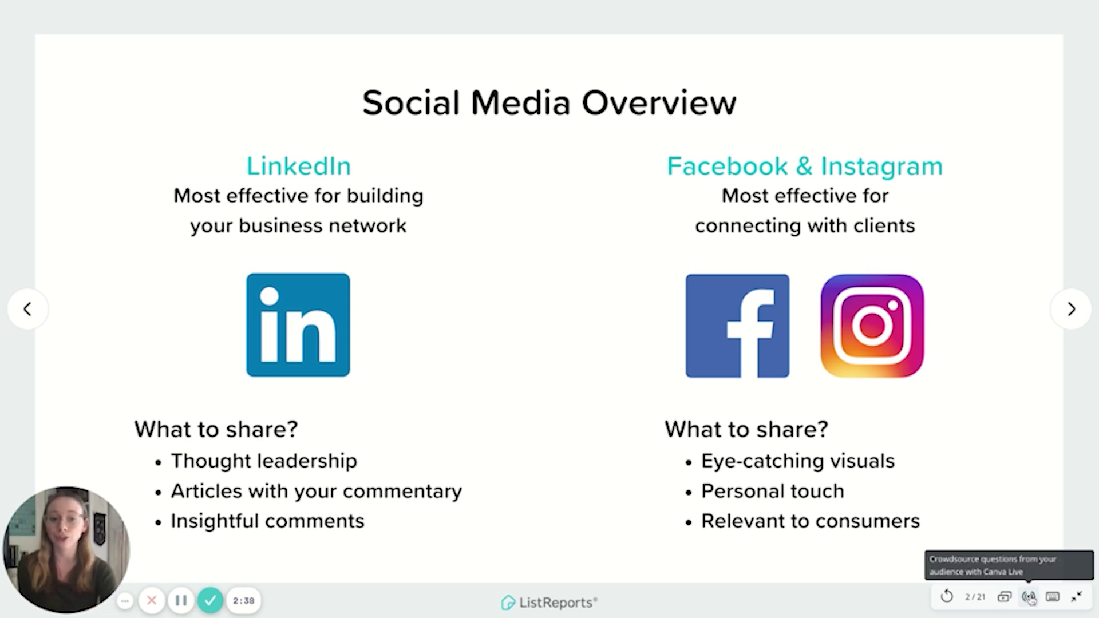
Step: Start a new Canva Live session from the presenter toolbar
click(1029, 597)
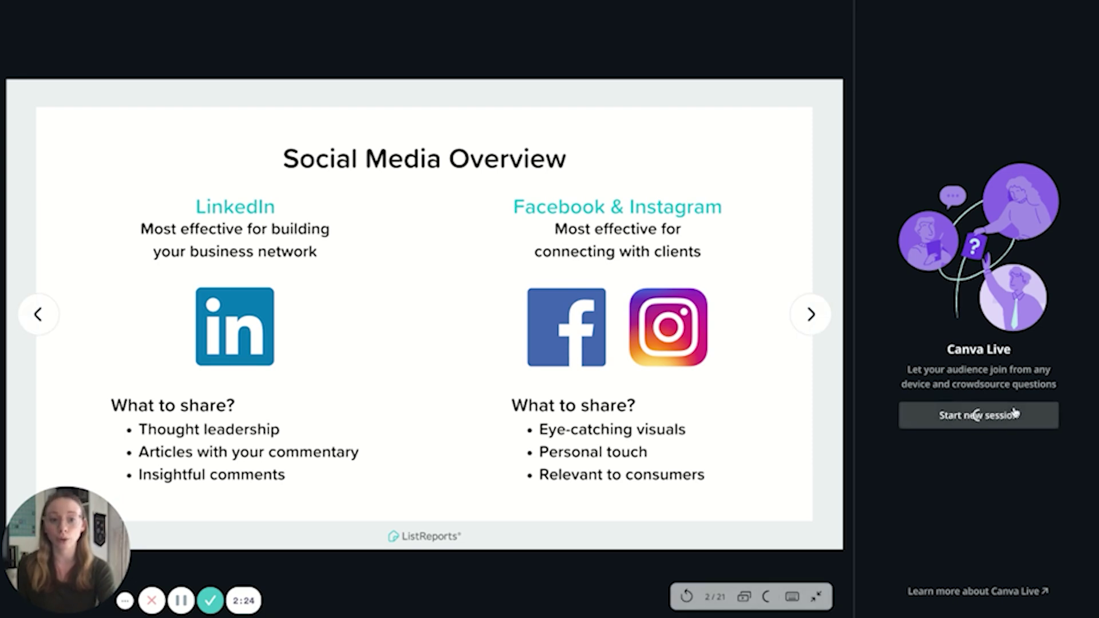
click(974, 416)
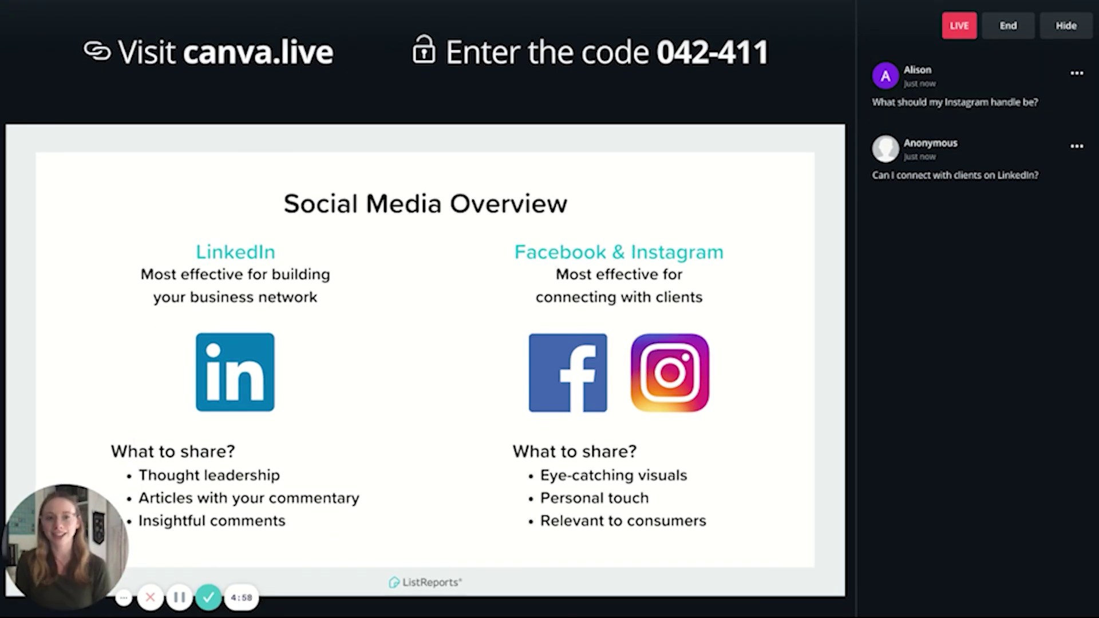
Step: End the Canva Live session and close its panel
click(1002, 26)
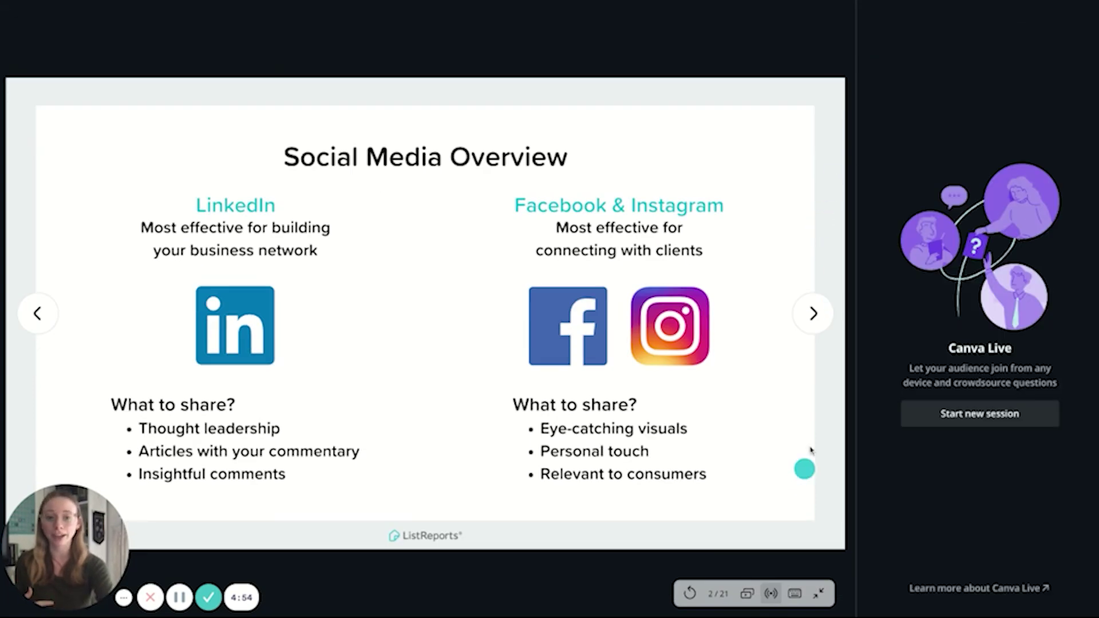
click(771, 594)
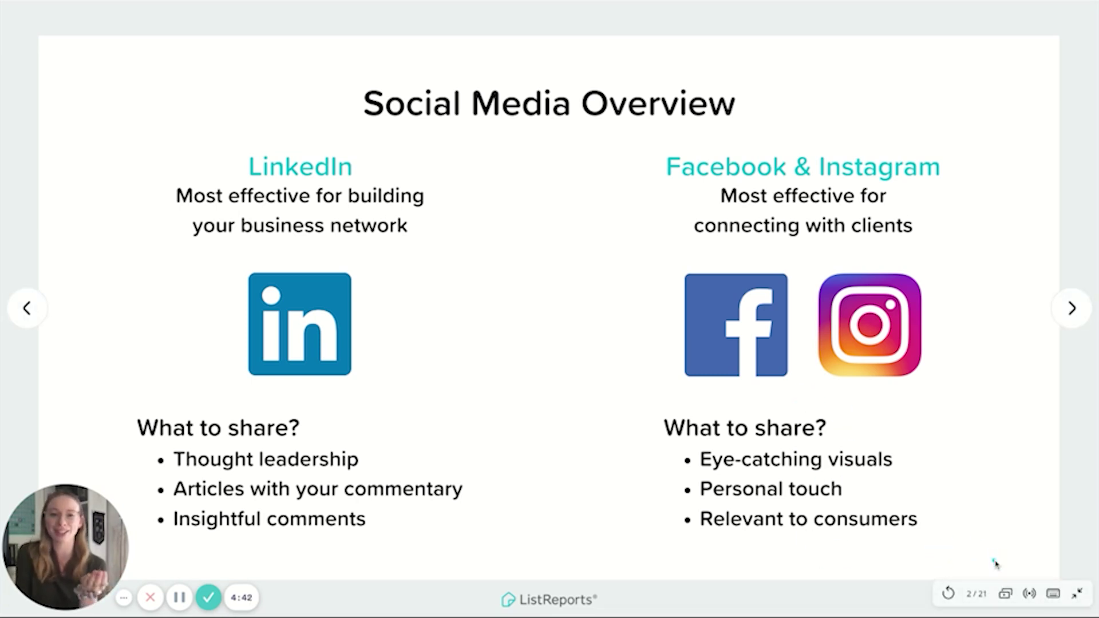
Step: Open Magic shortcuts, toggle Blur on and off, then play the Quiet effect
click(1052, 595)
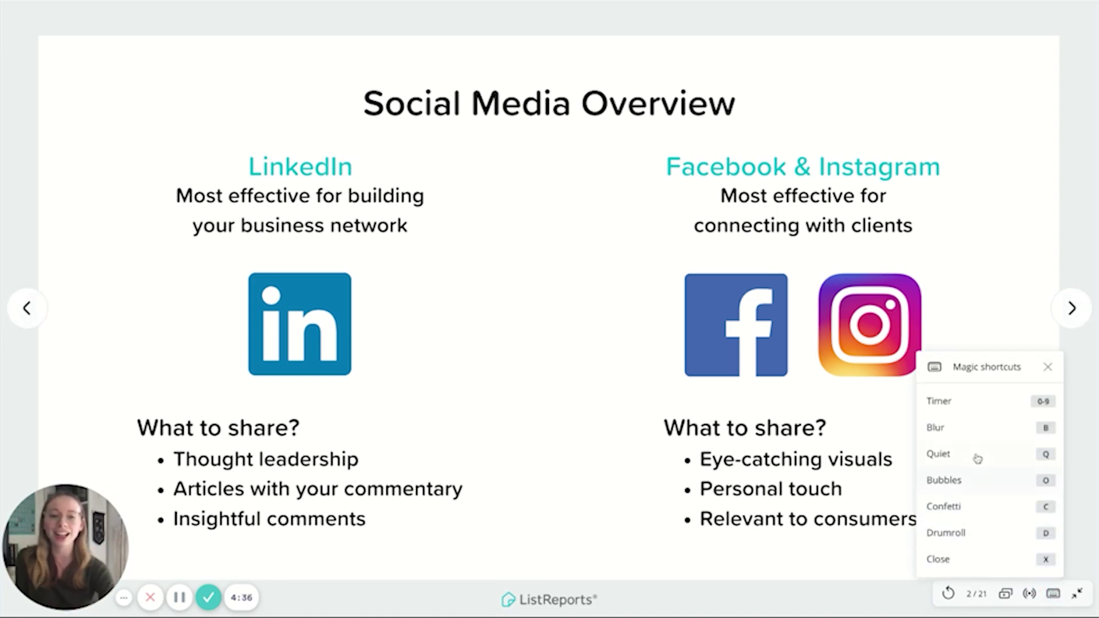
click(968, 436)
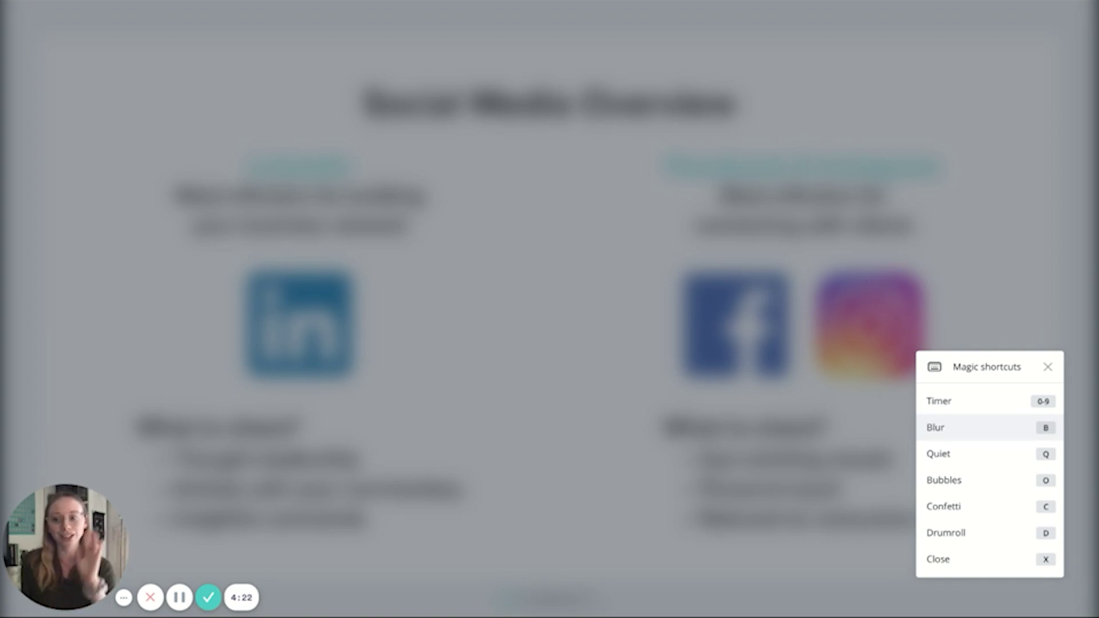
click(968, 434)
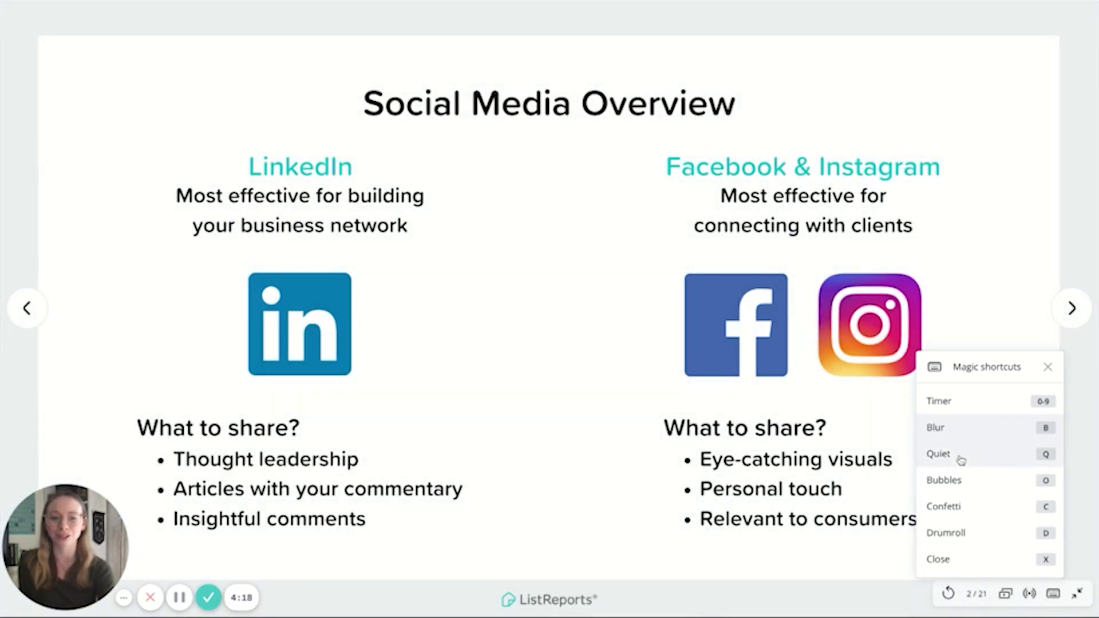
click(962, 460)
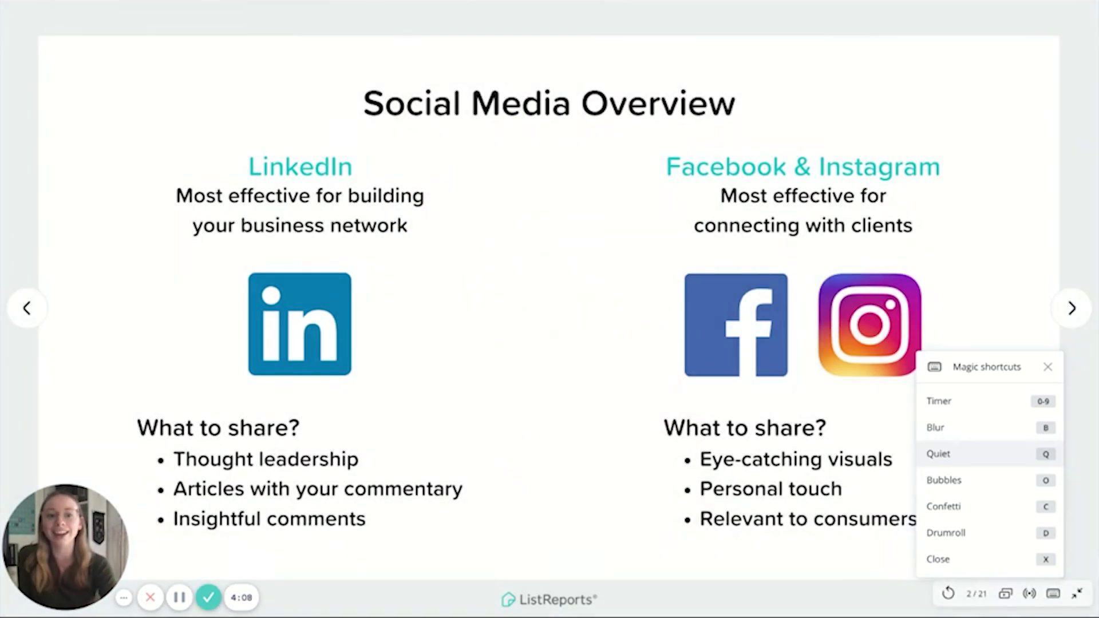
Step: Play Bubbles, Confetti and Drumroll effects, then exit the slideshow back to the editor
click(972, 485)
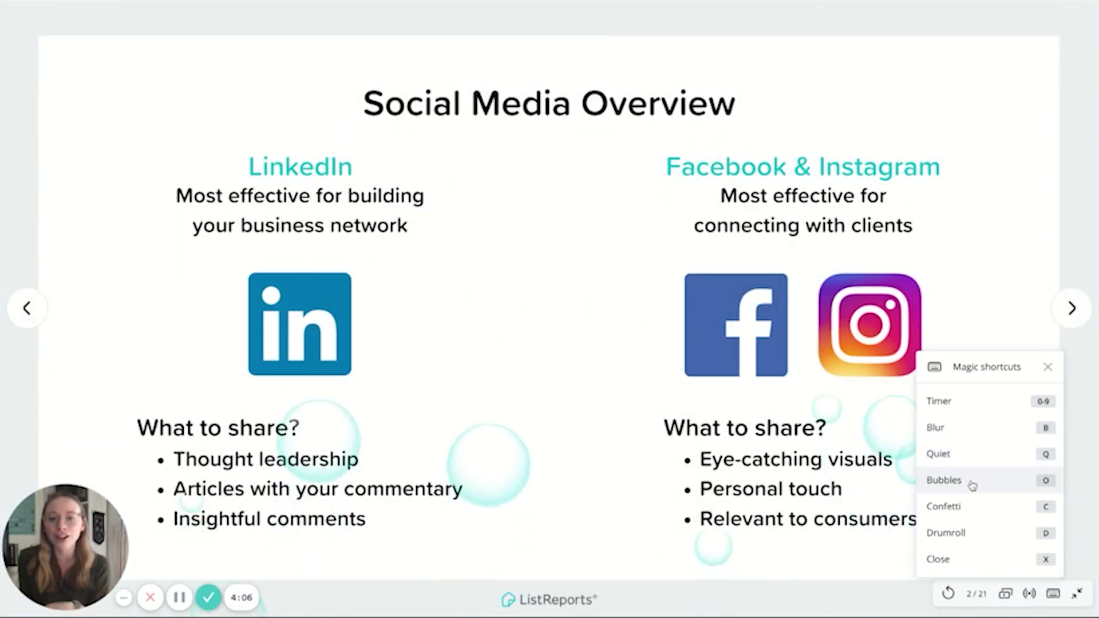
click(967, 507)
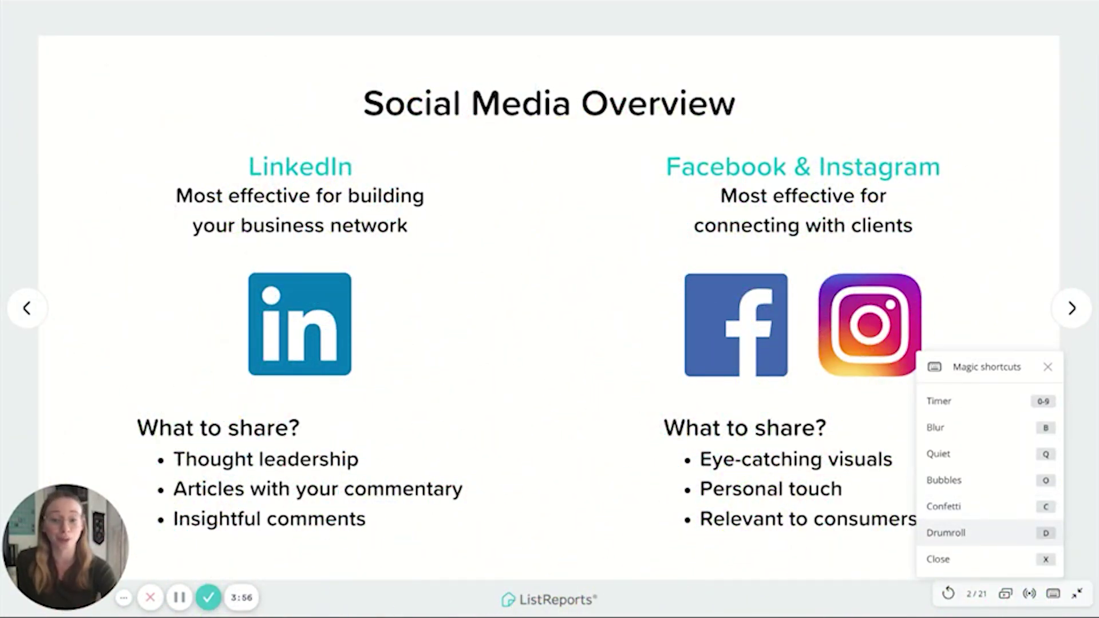
click(974, 533)
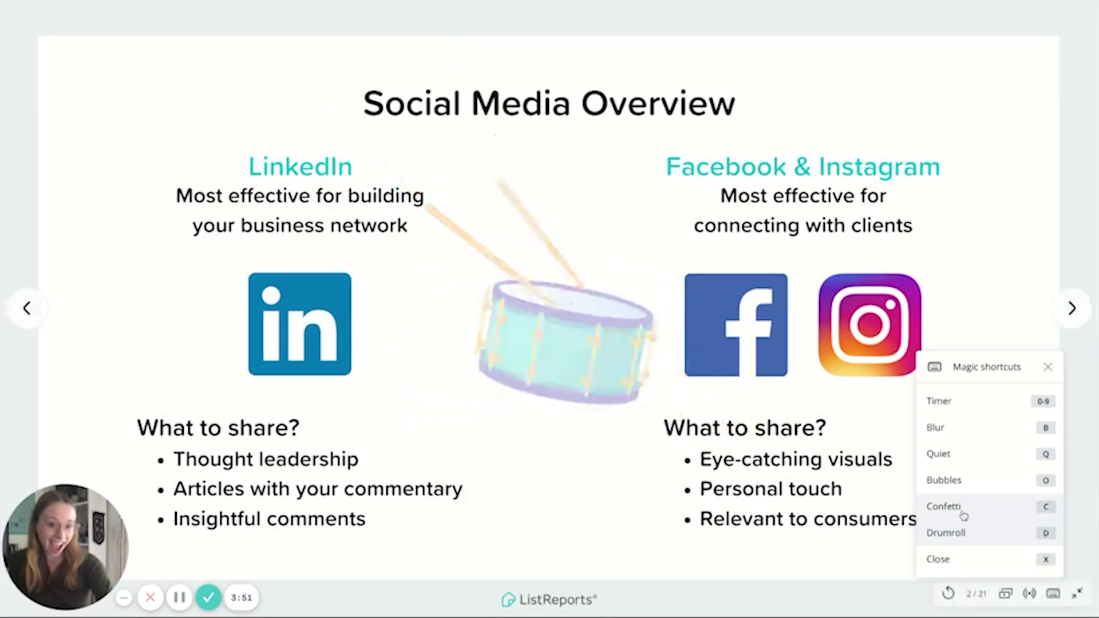
click(961, 514)
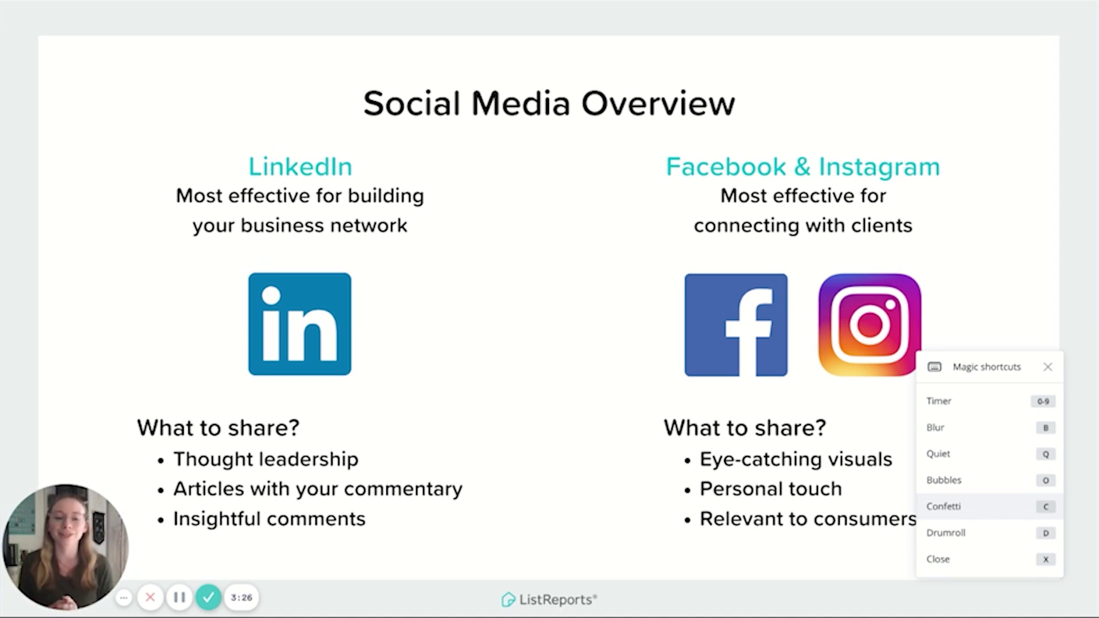
click(962, 560)
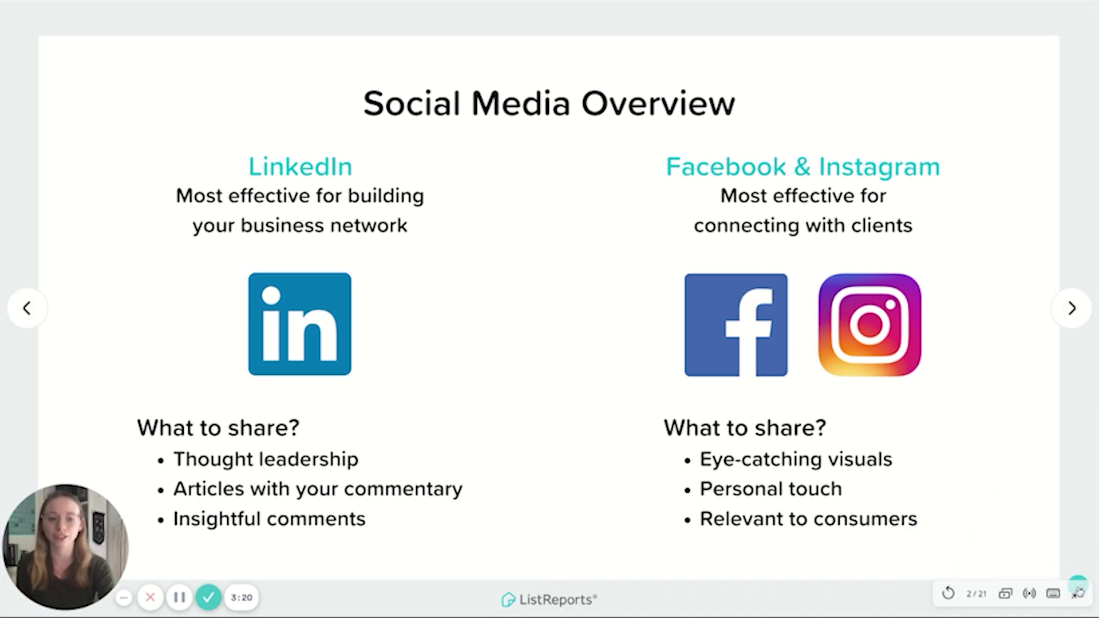
click(1078, 594)
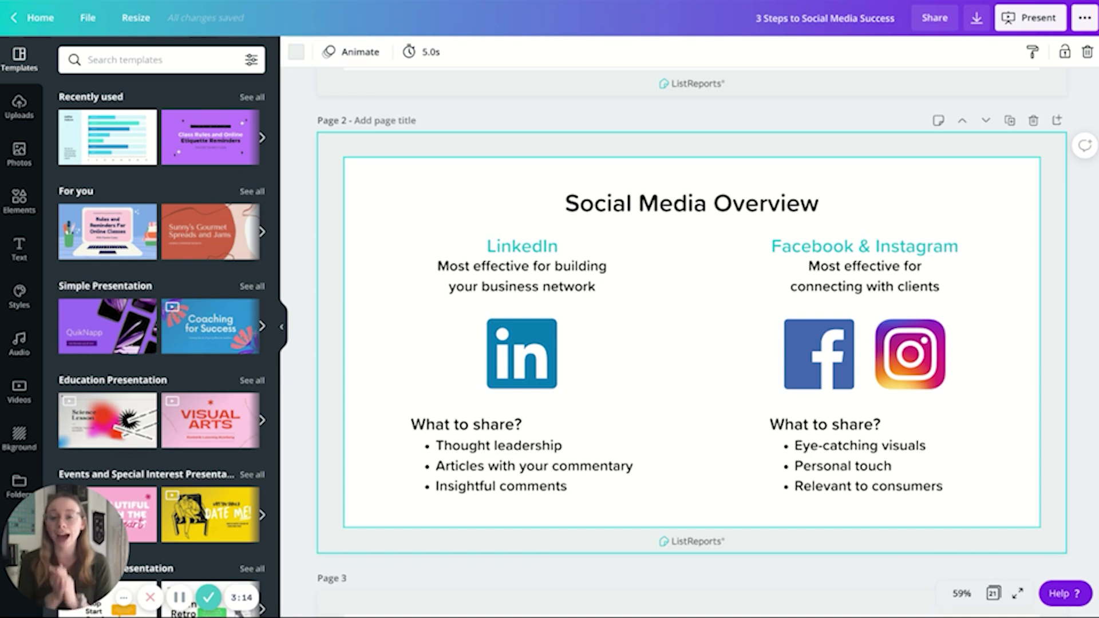
click(1086, 21)
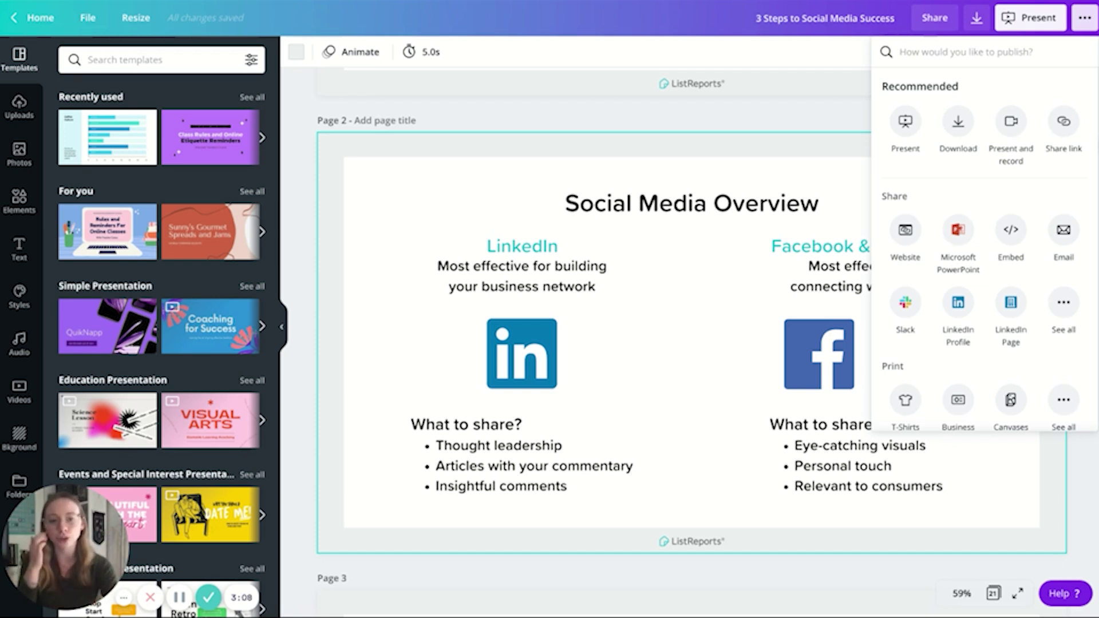
scroll(925, 306, down, 5)
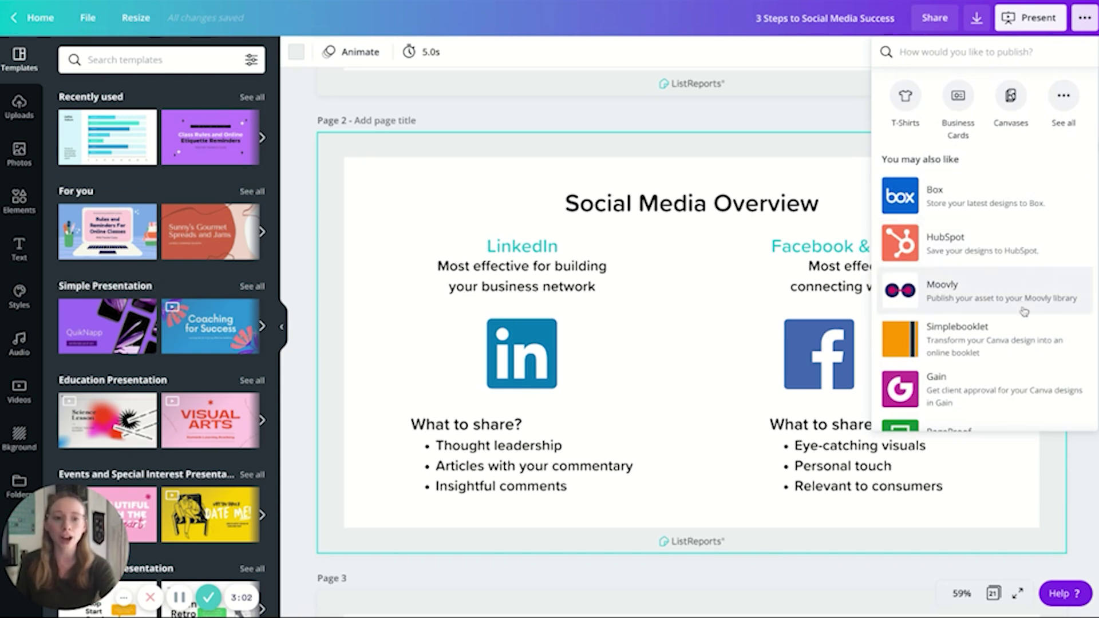
scroll(1024, 311, down, 2)
scroll(1023, 309, down, 3)
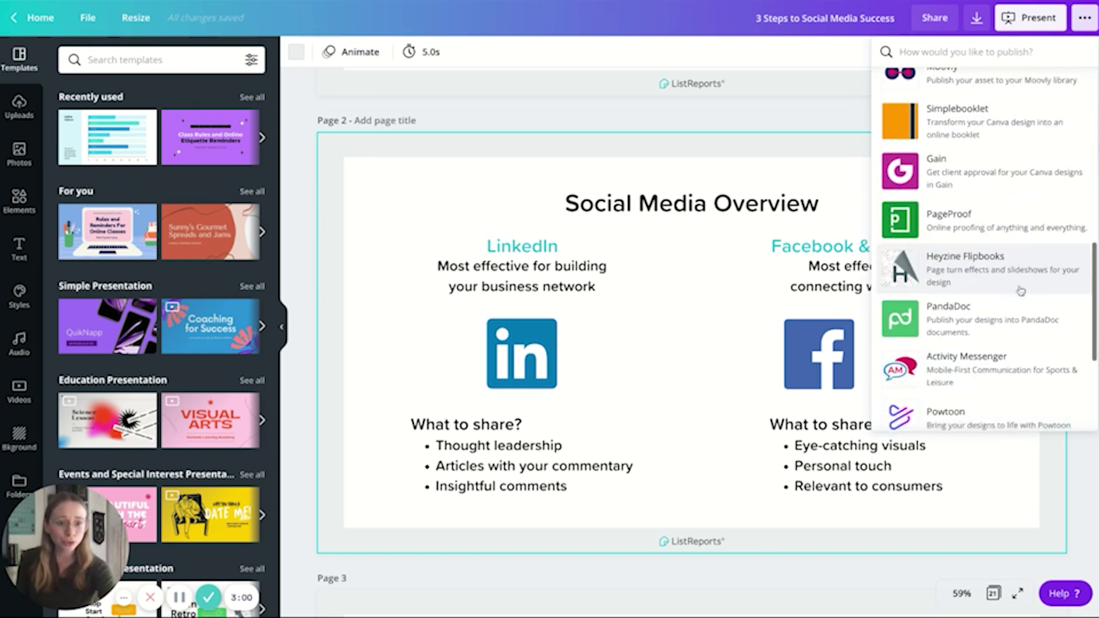
scroll(1021, 291, down, 2)
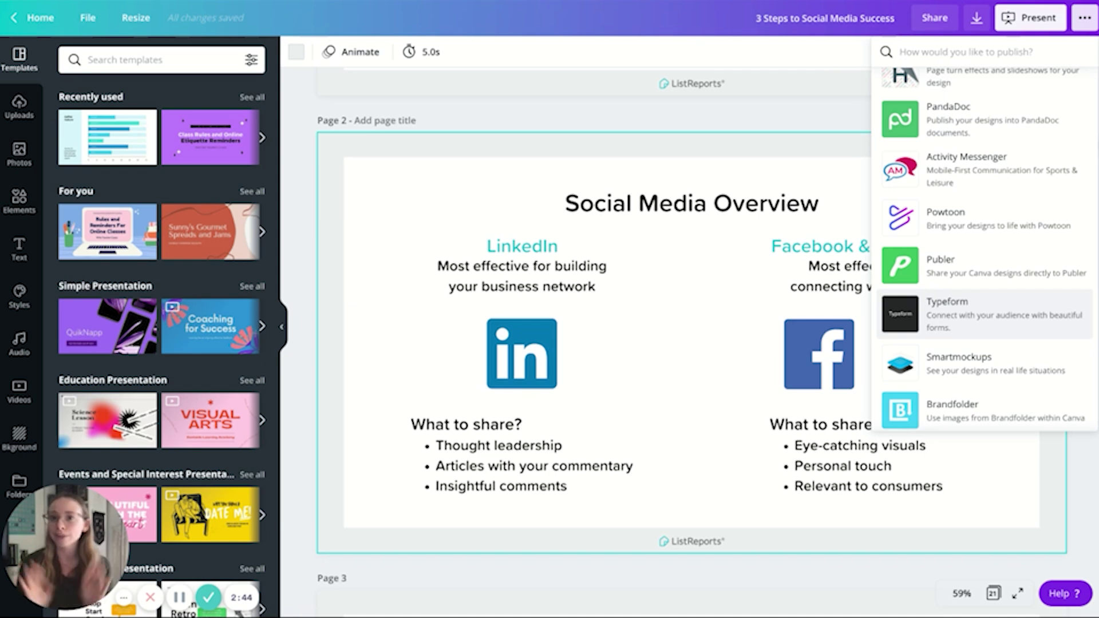
click(849, 90)
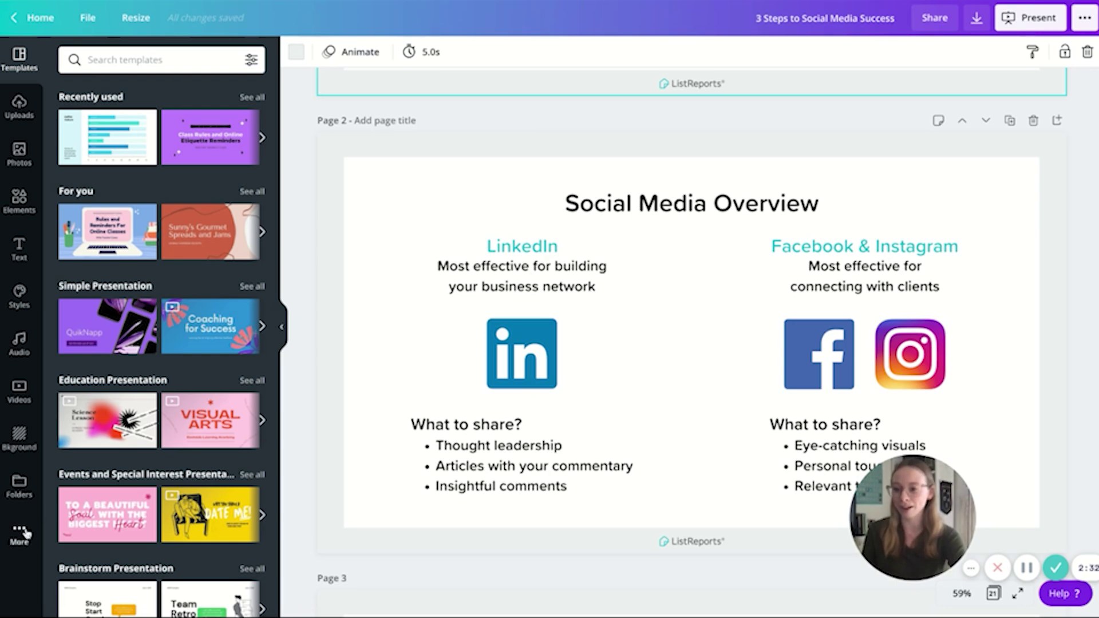
Step: Open More and back out of the Bitmoji page to the Apps and Integrations list
click(28, 532)
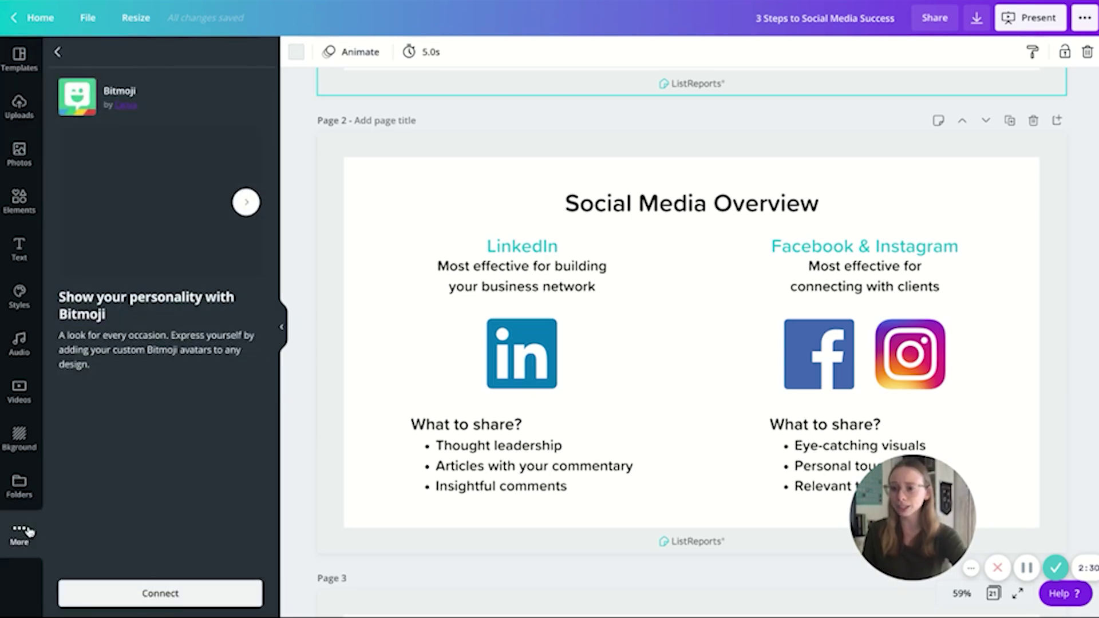
click(58, 52)
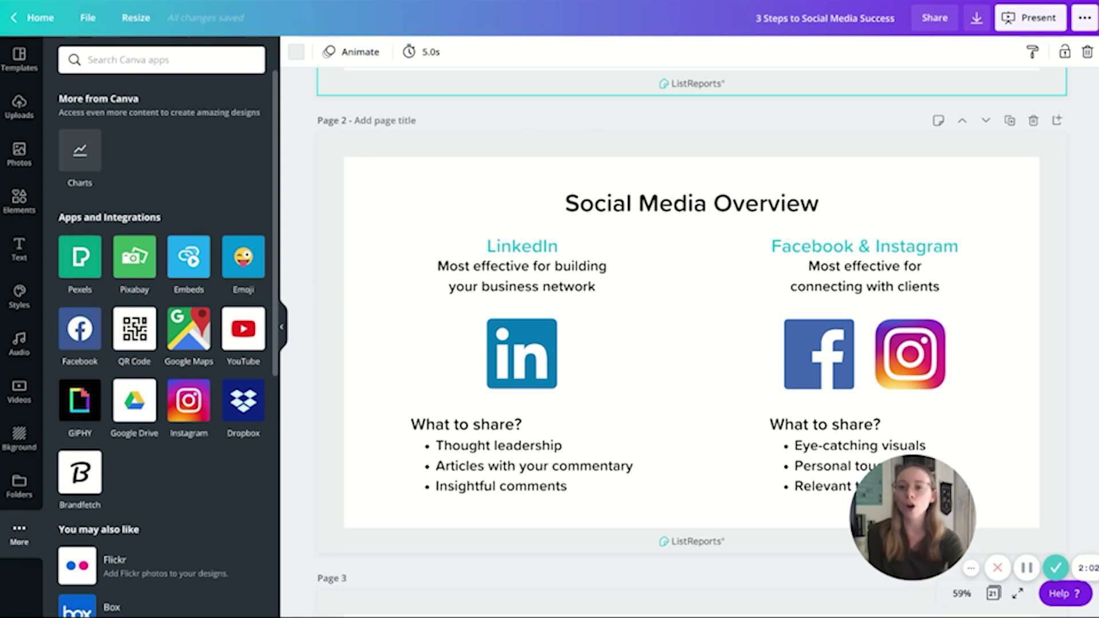
Step: Add the Emoji app and browse its grid, then add GIPHY from the apps list
click(244, 256)
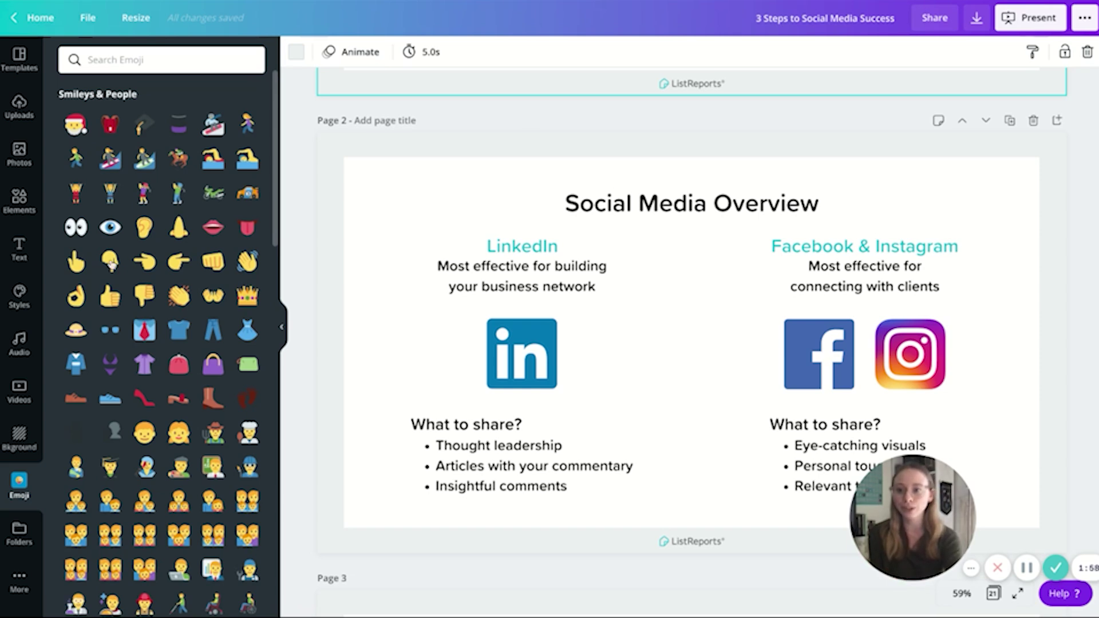
scroll(164, 324, down, 1)
scroll(164, 325, down, 7)
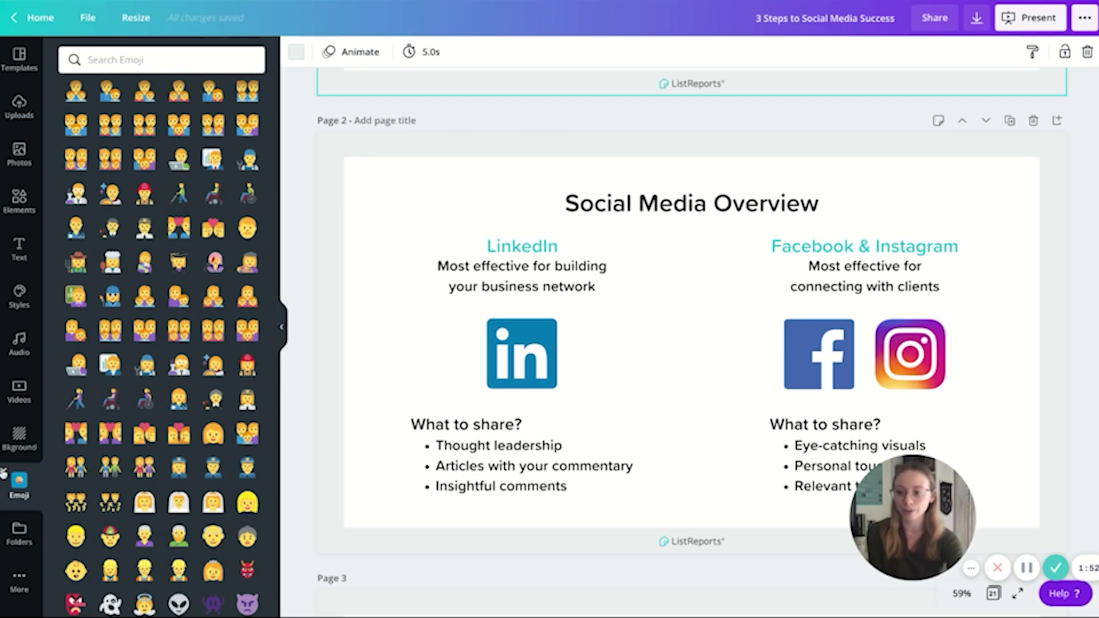
click(20, 579)
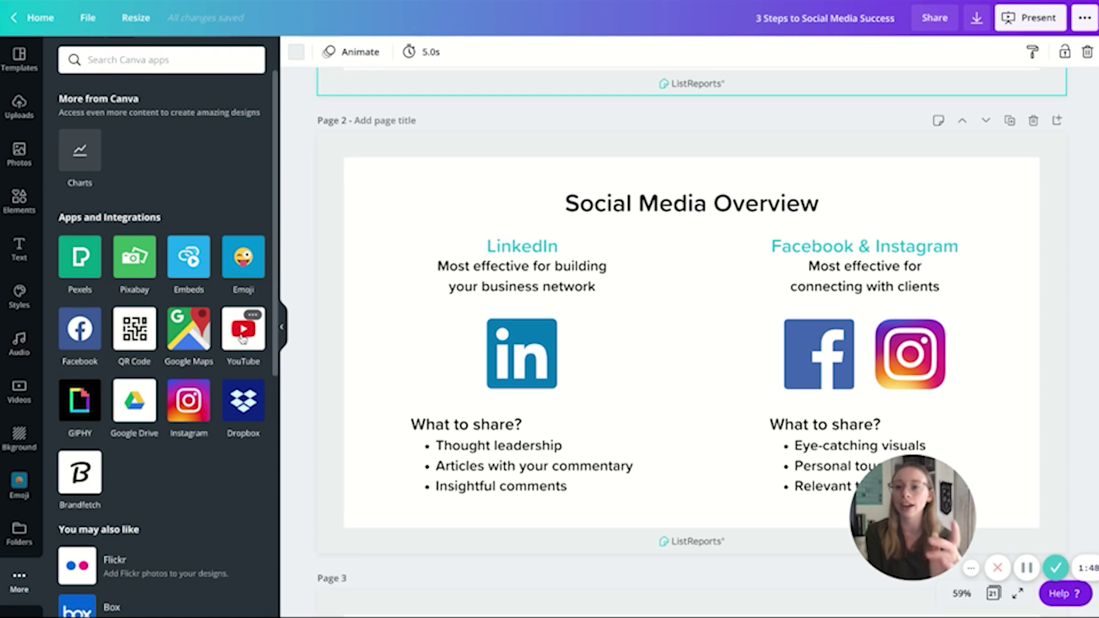
click(99, 399)
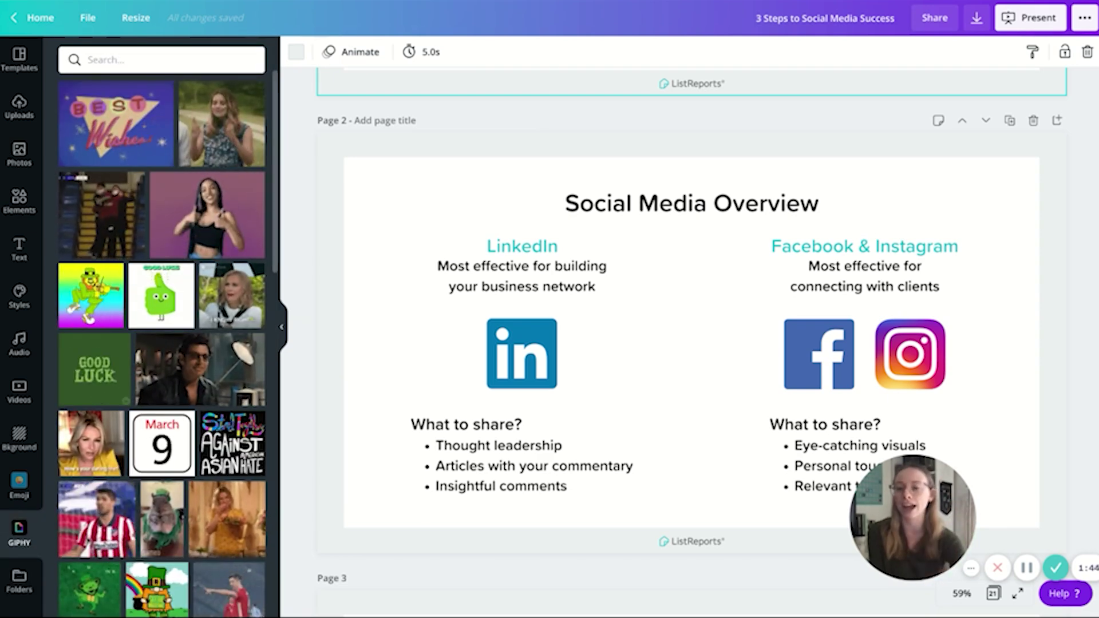
Step: Return to the apps list and open the Instagram app's account-connection page
click(19, 585)
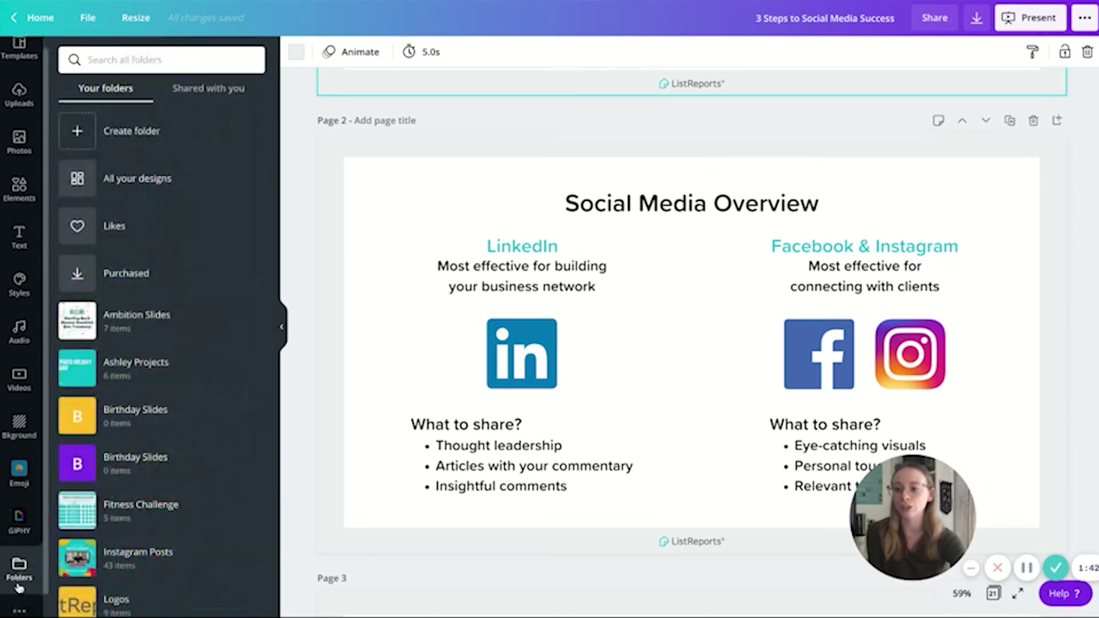
click(19, 590)
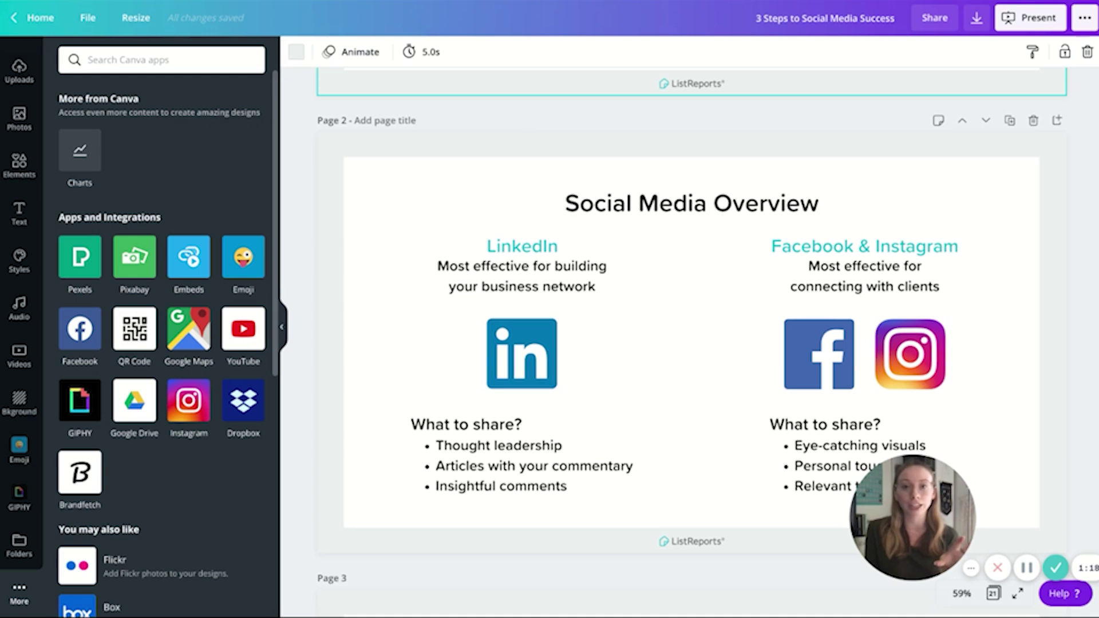
click(193, 410)
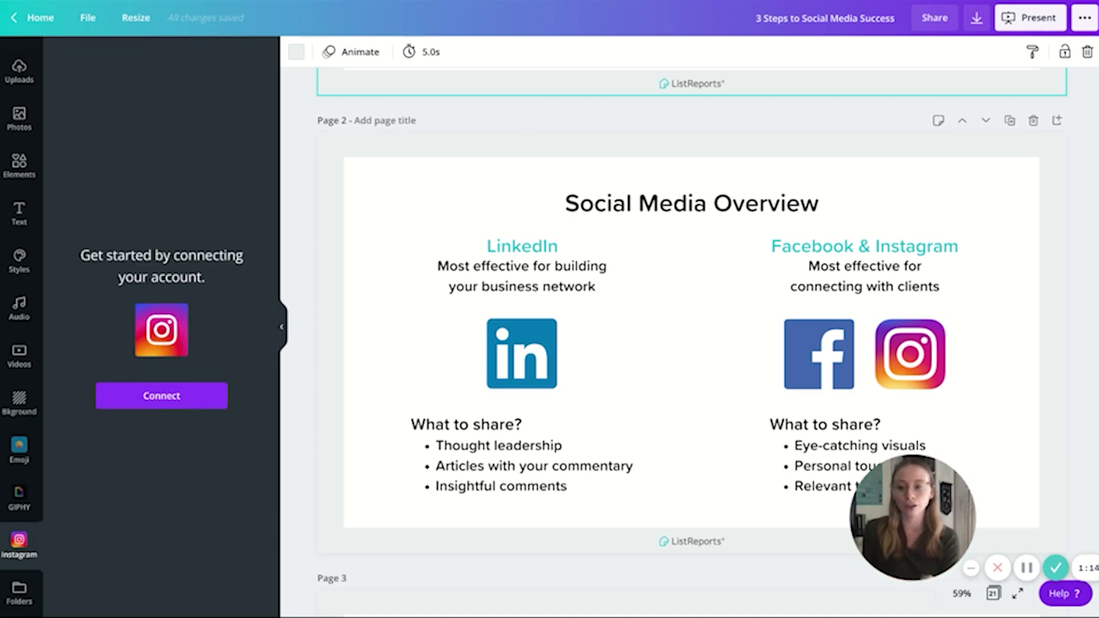
Step: Reopen the apps list and scroll through suggestions like Flickr, Box, HubSpot, Pixton and Bitmoji
scroll(25, 584, down, 1)
click(26, 584)
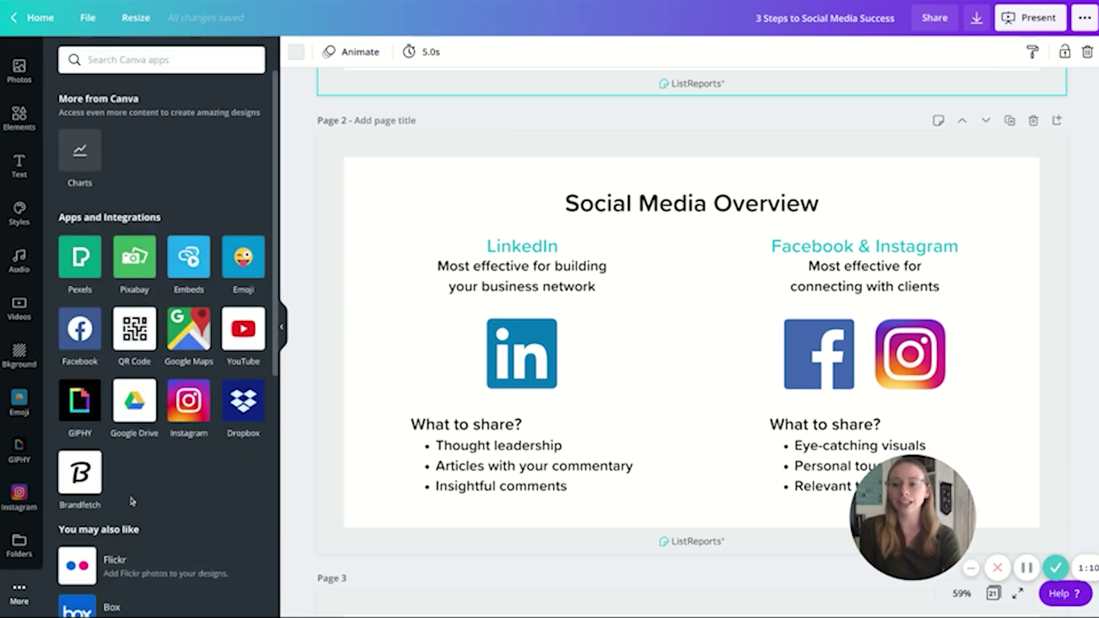
scroll(133, 502, down, 1)
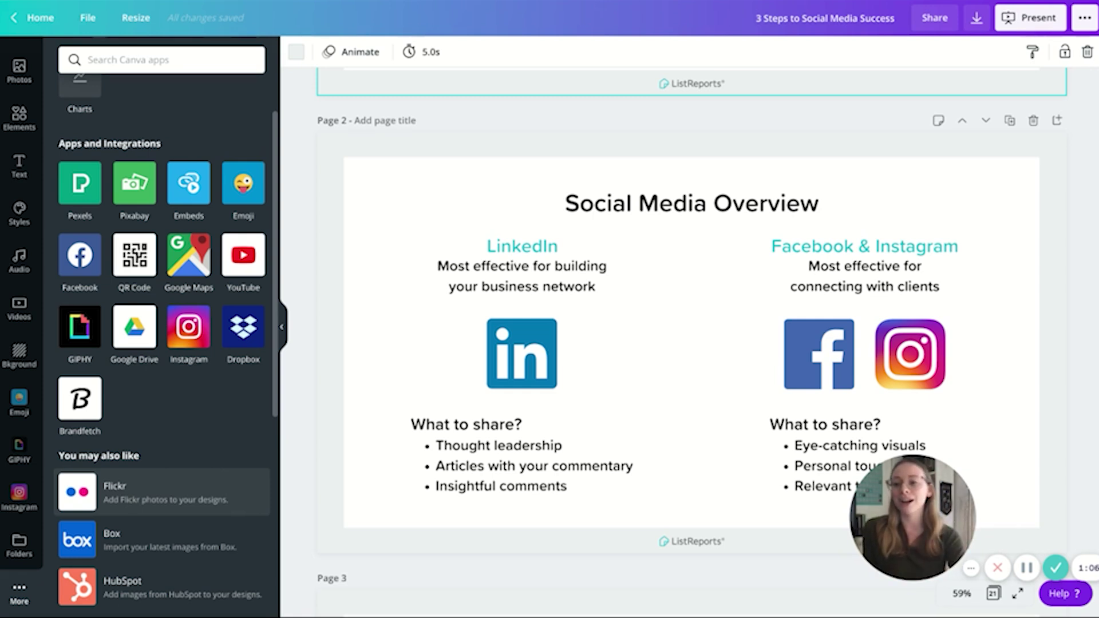
scroll(146, 413, down, 4)
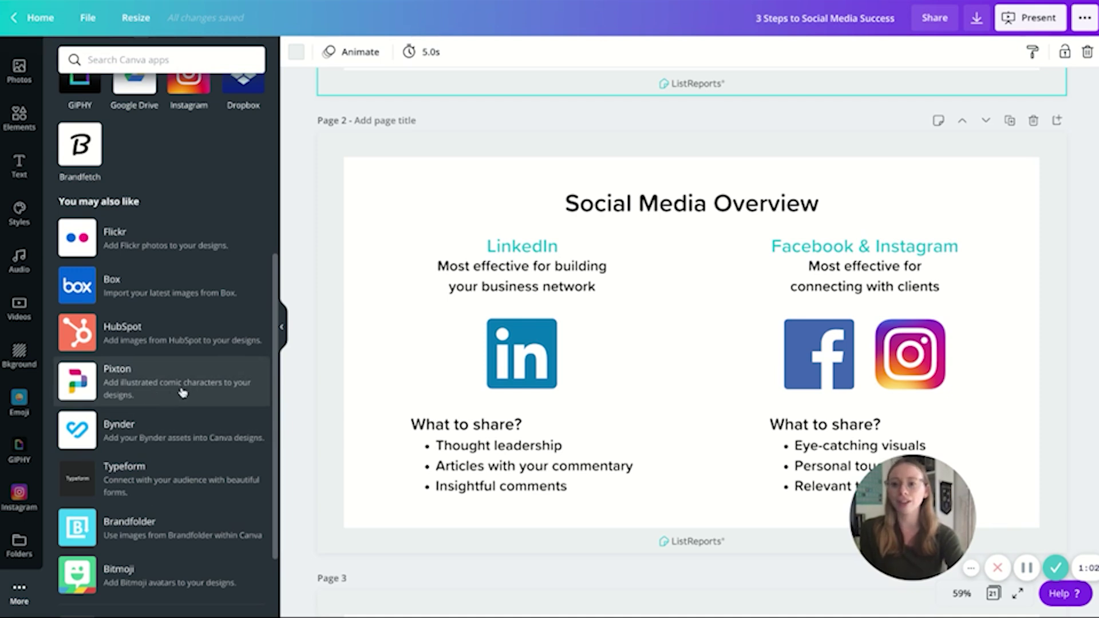
scroll(171, 424, down, 1)
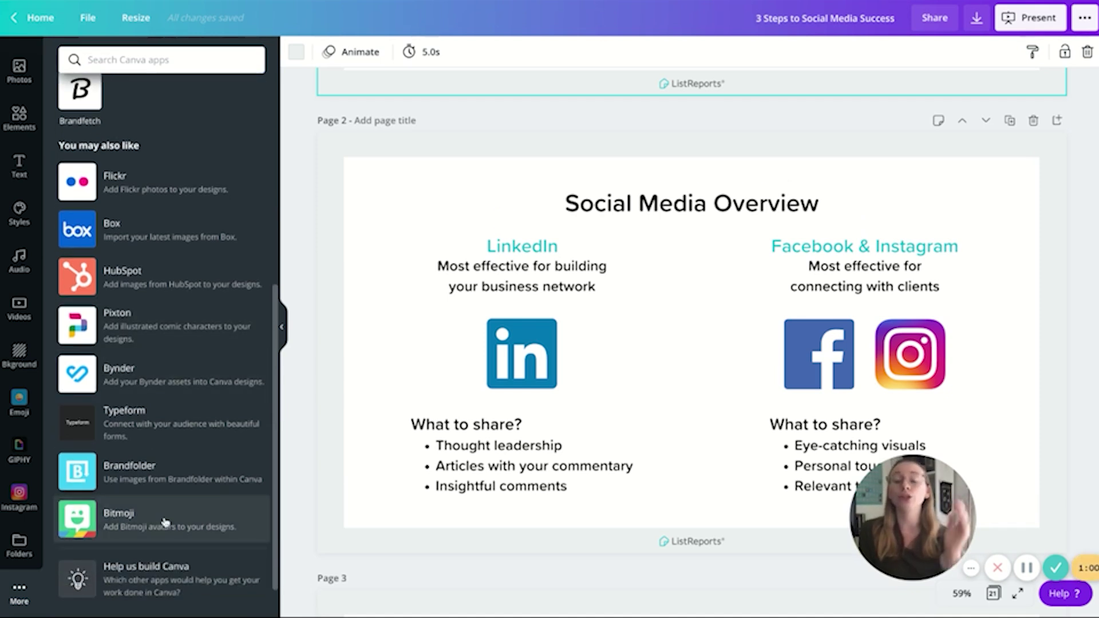